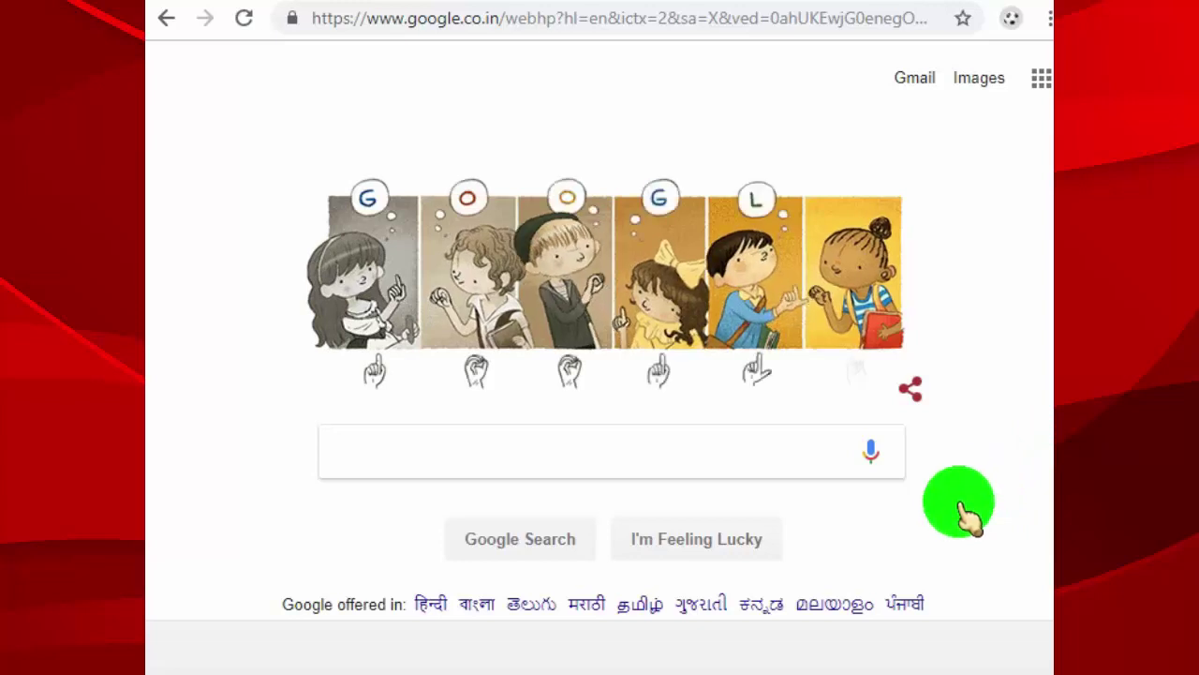
Step: Search Google for 'Account Google' and open the Google Account result
left_click(553, 446)
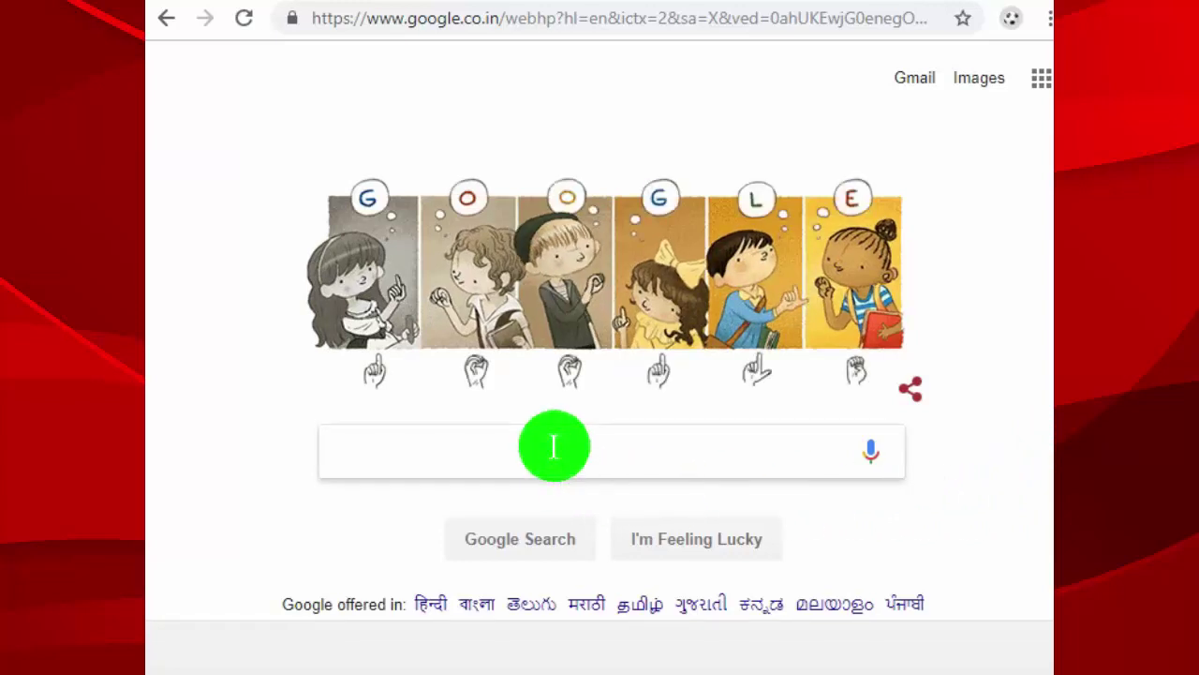
type("Account Google")
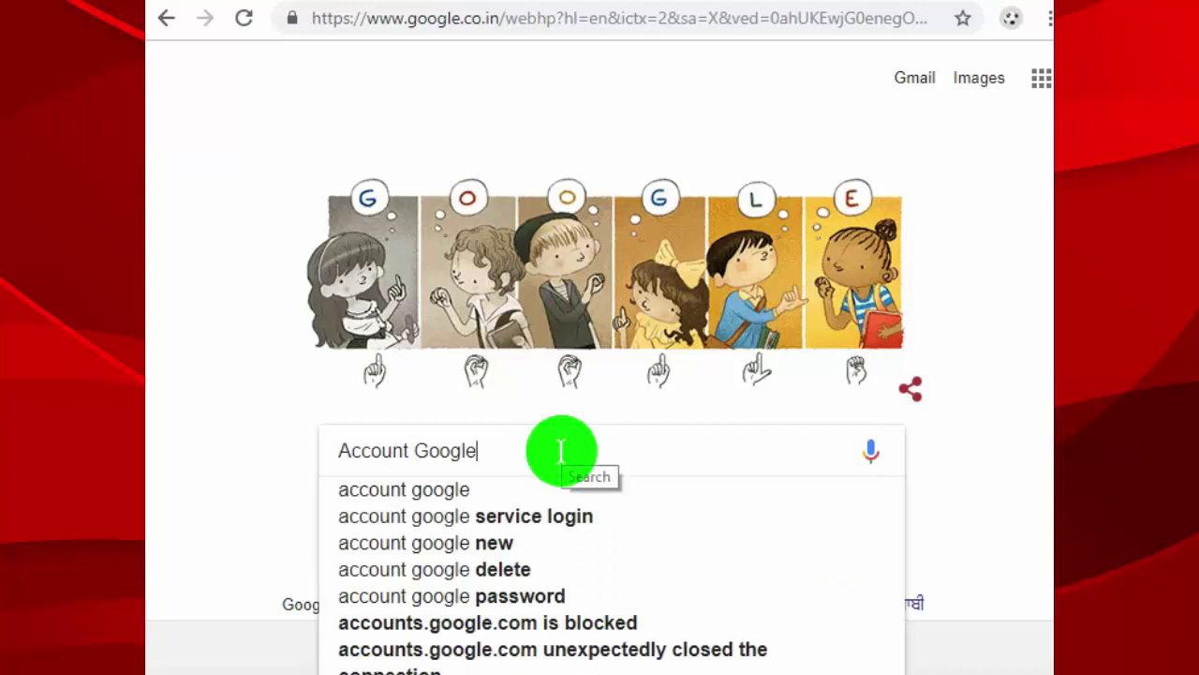
key("Return")
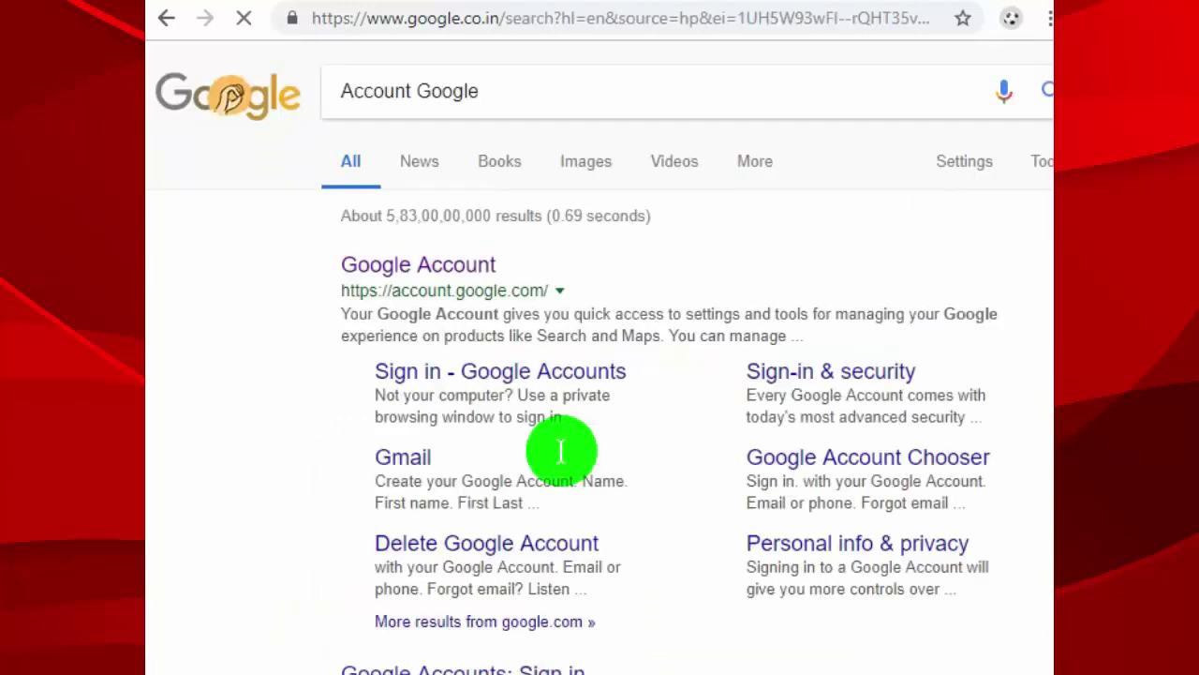
left_click(432, 275)
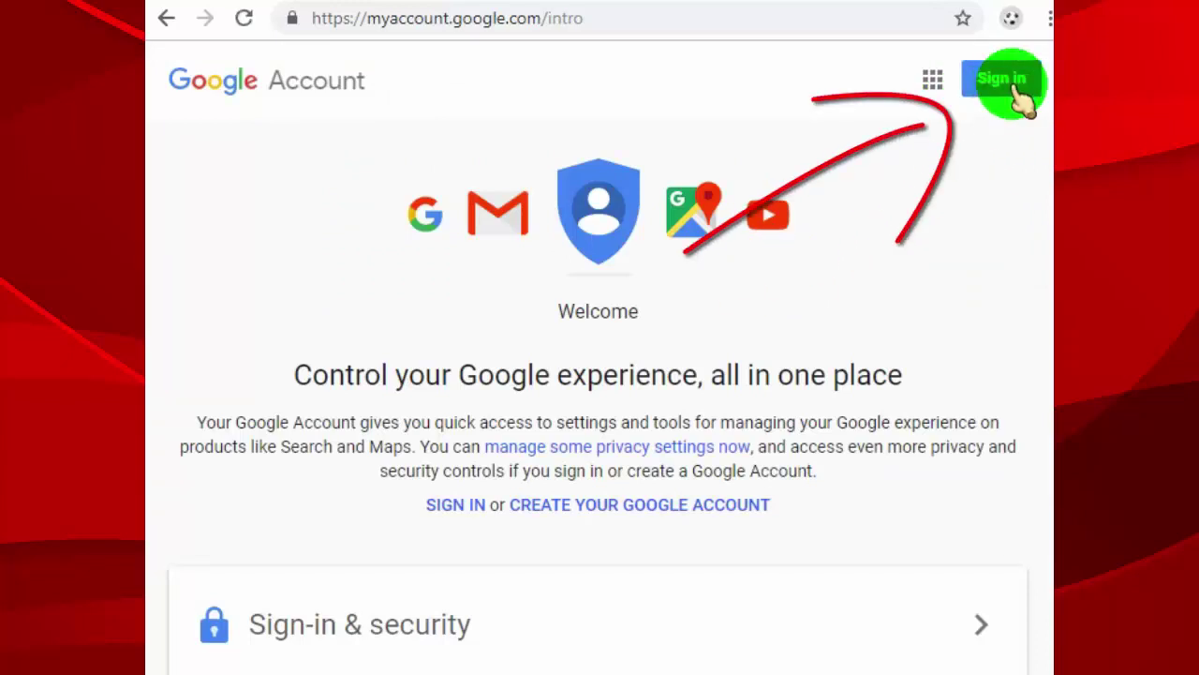
Step: Sign in to Google Account with the account e-mail and password
left_click(1004, 92)
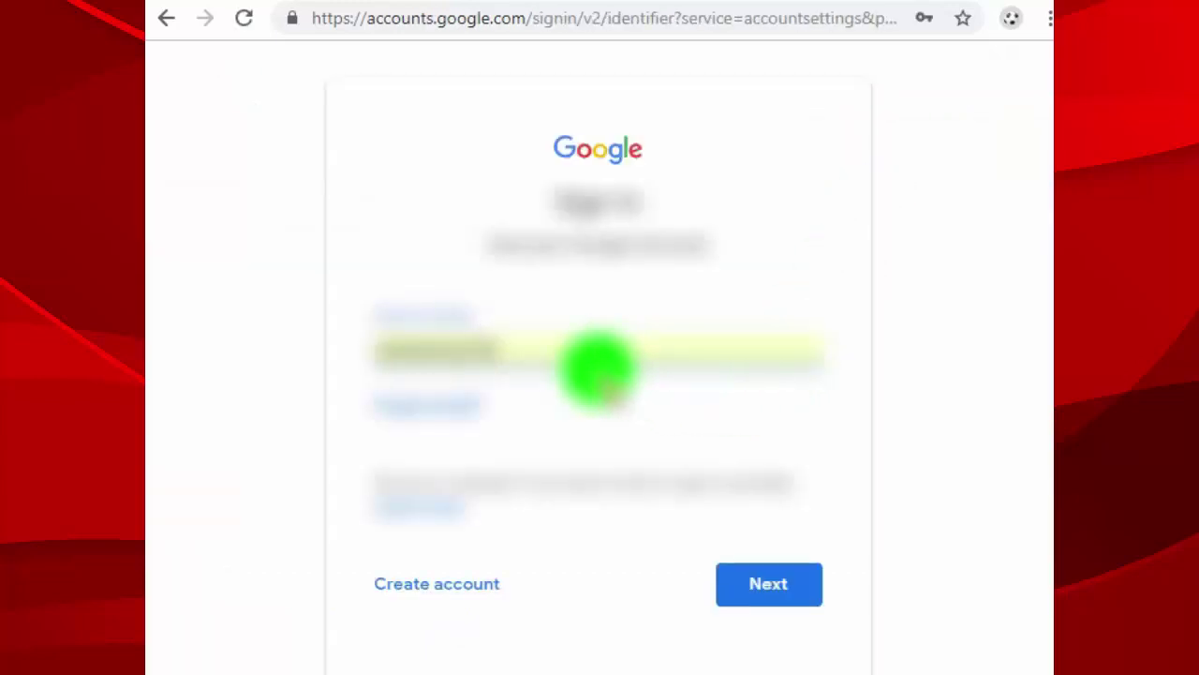
left_click(541, 356)
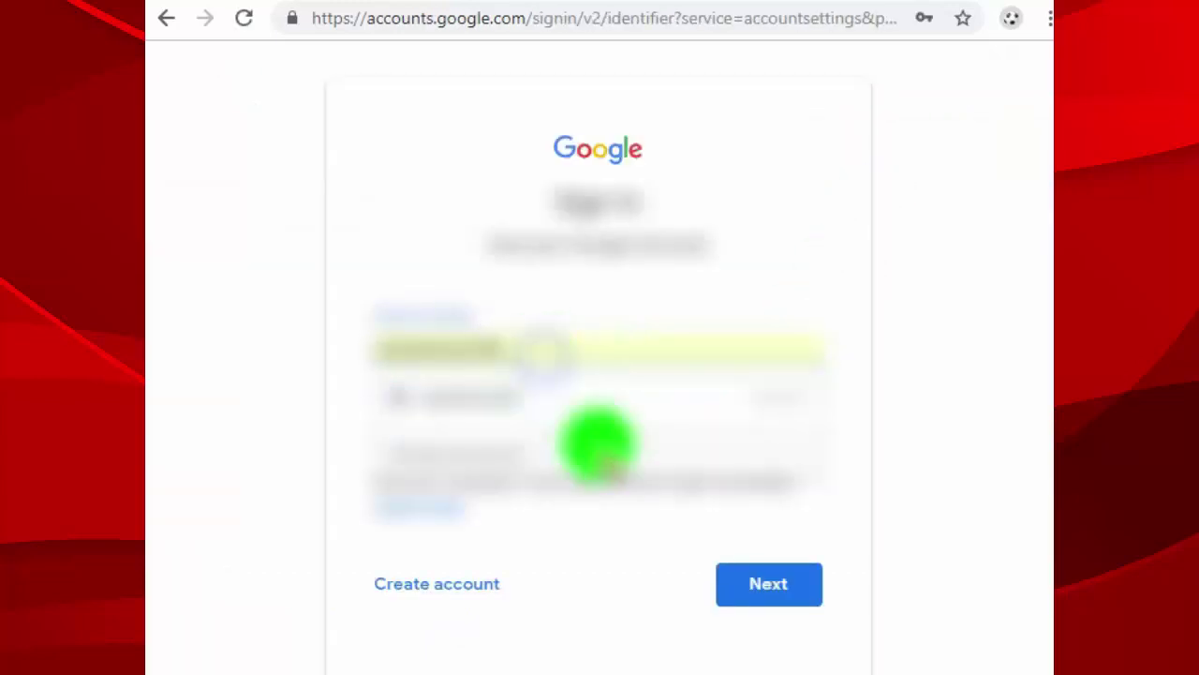
left_click(722, 586)
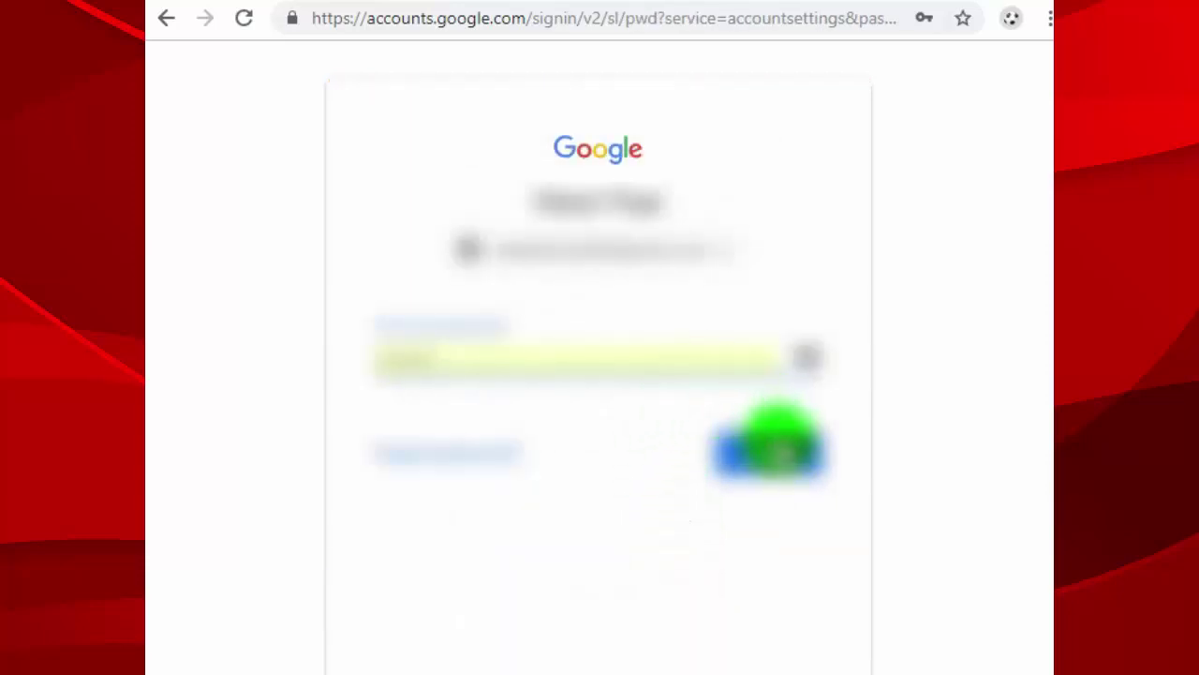
left_click(767, 459)
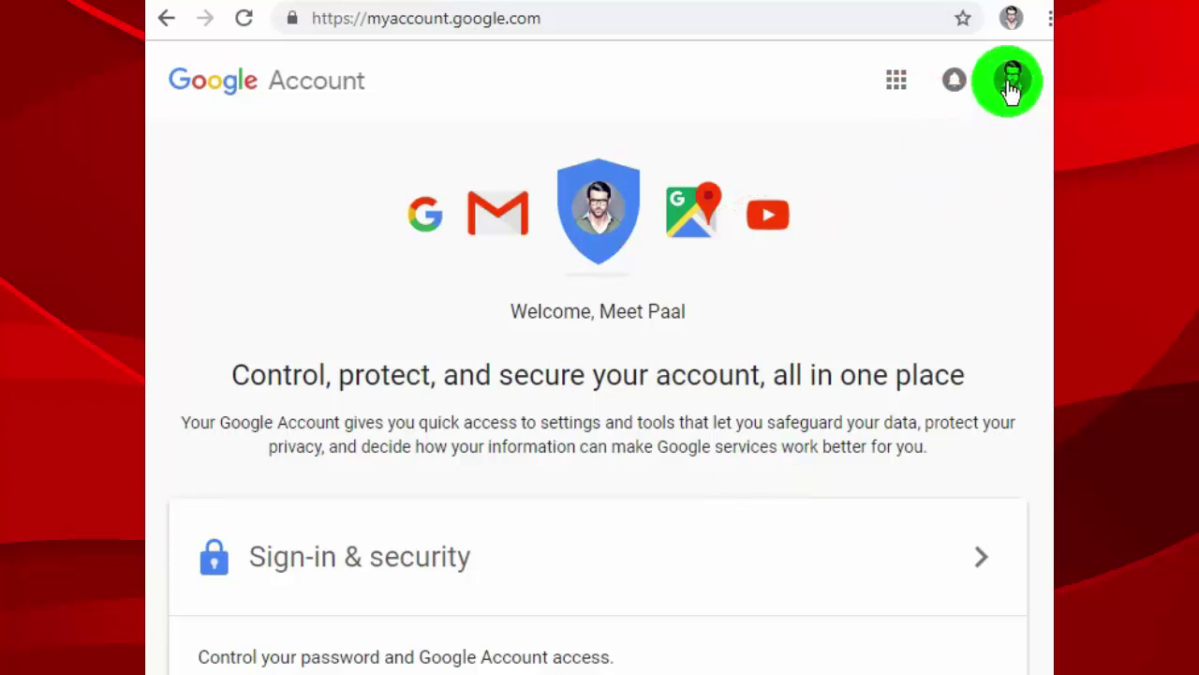
Step: Glance at the avatar's profile list, then scroll down to the Account preferences card
left_click(1012, 82)
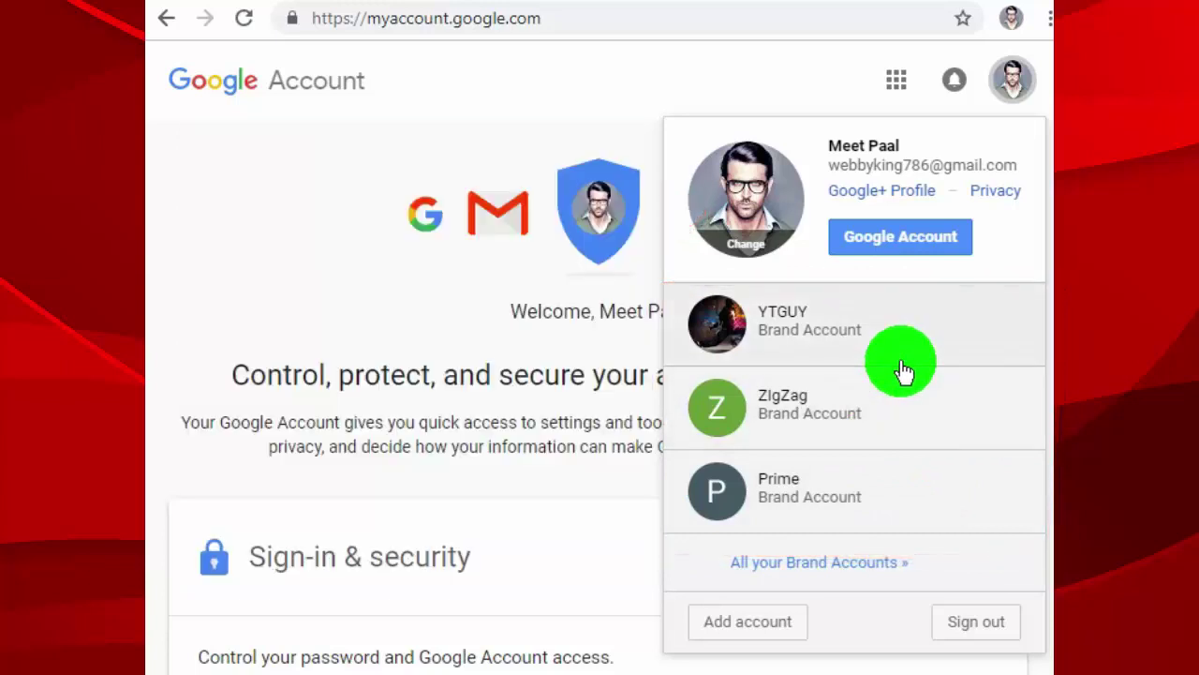
left_click(995, 94)
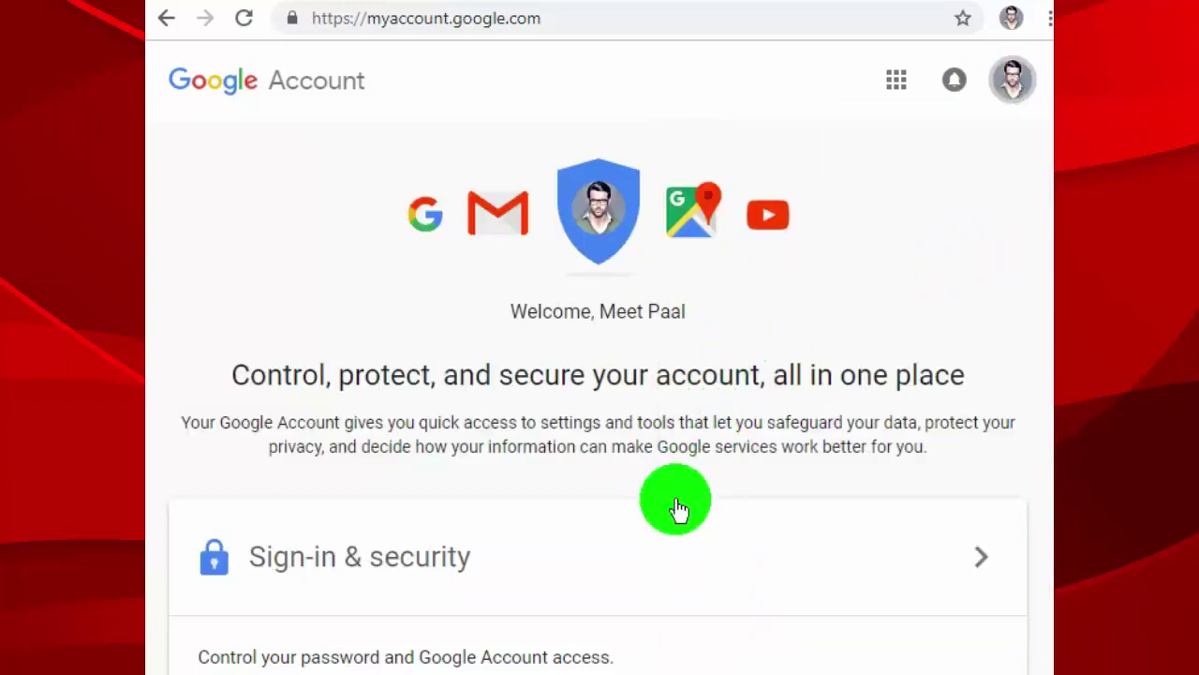
scroll(677, 509, "down", 5)
scroll(679, 509, "down", 11)
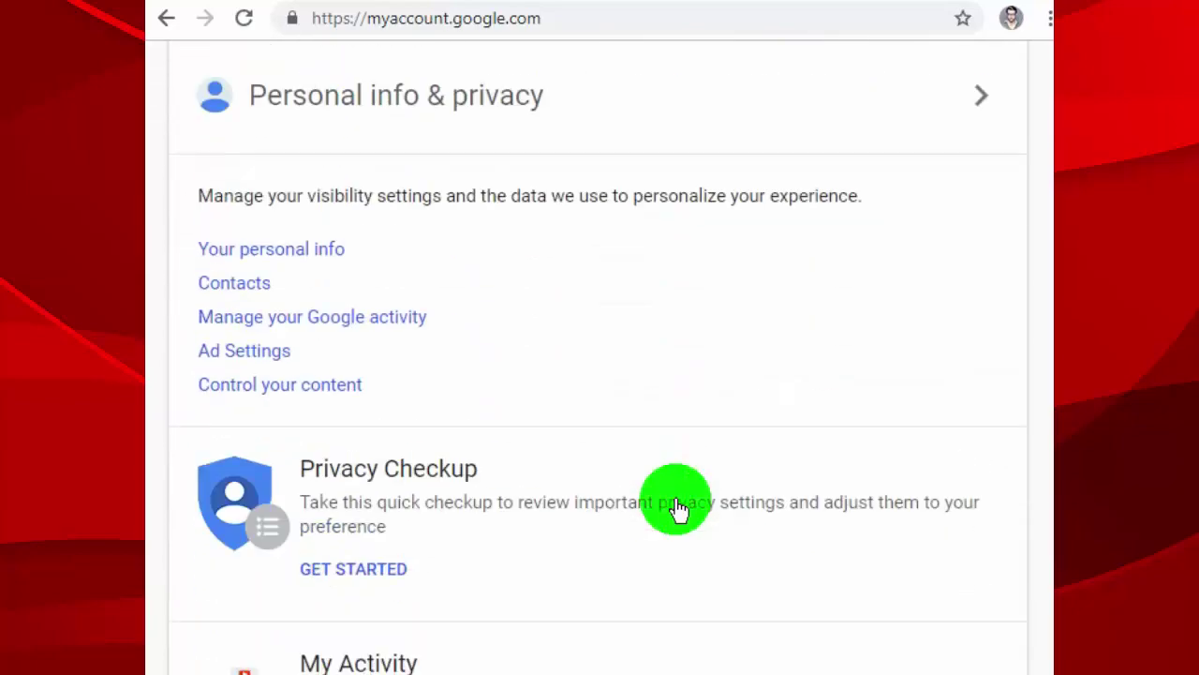
scroll(679, 511, "down", 3)
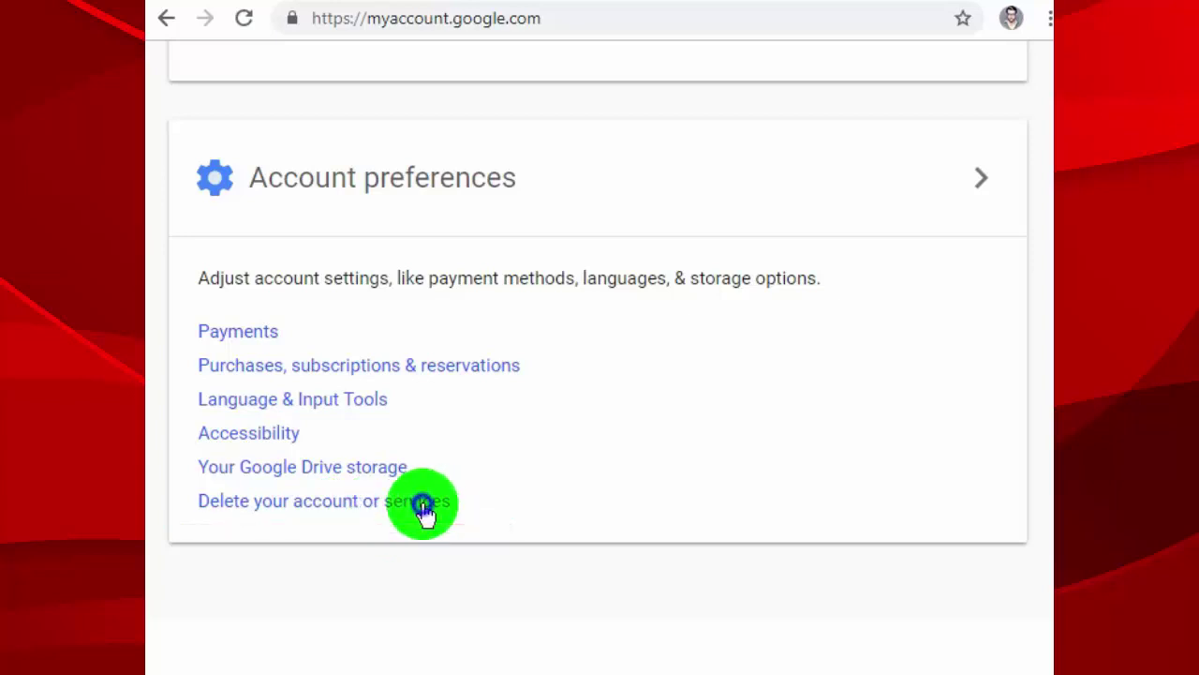
Step: Choose 'Delete your account or services' and re-confirm using the saved password
left_click(421, 506)
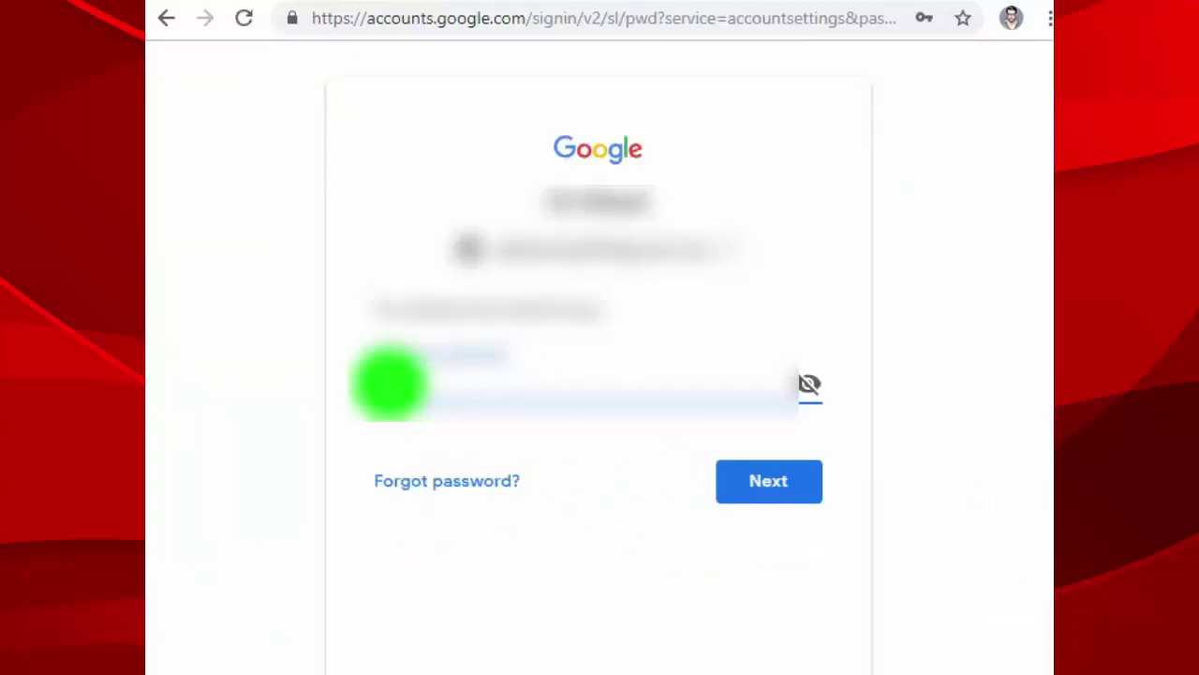
left_click(392, 379)
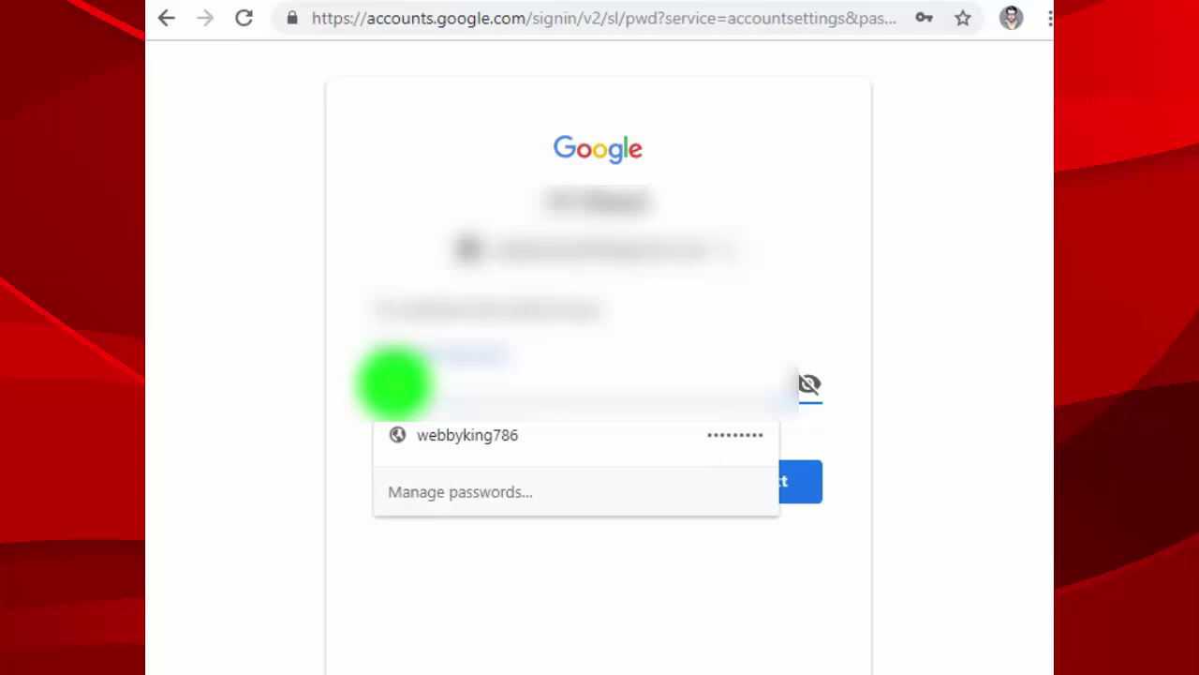
left_click(428, 436)
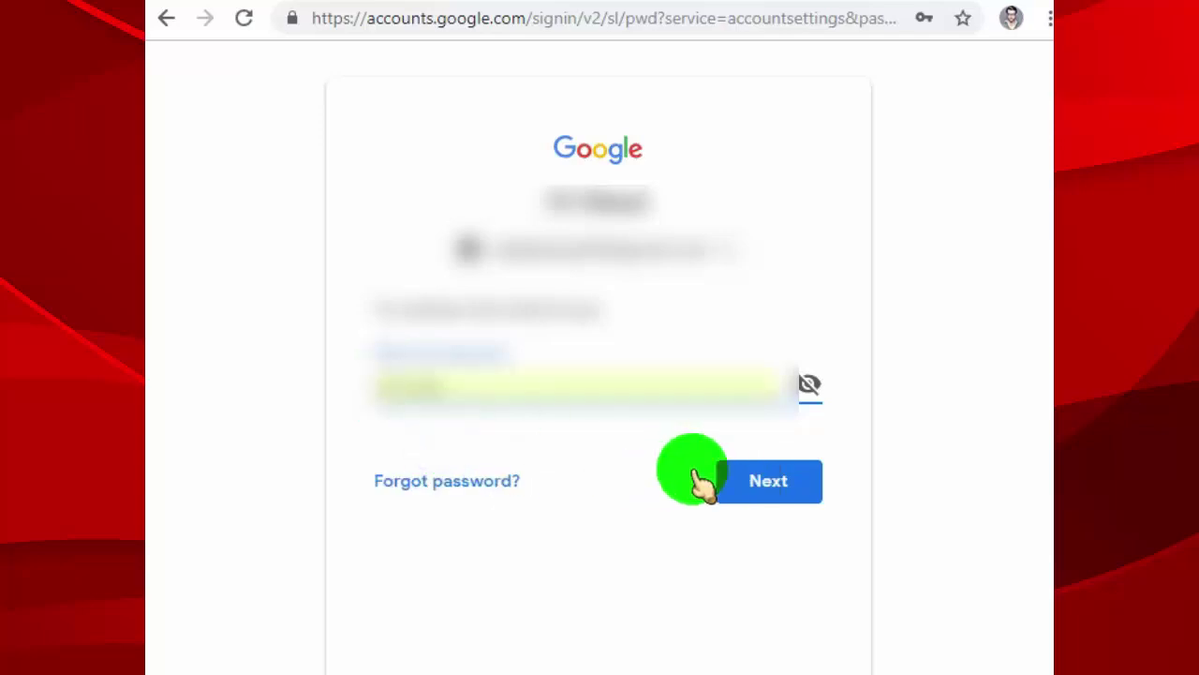
left_click(770, 482)
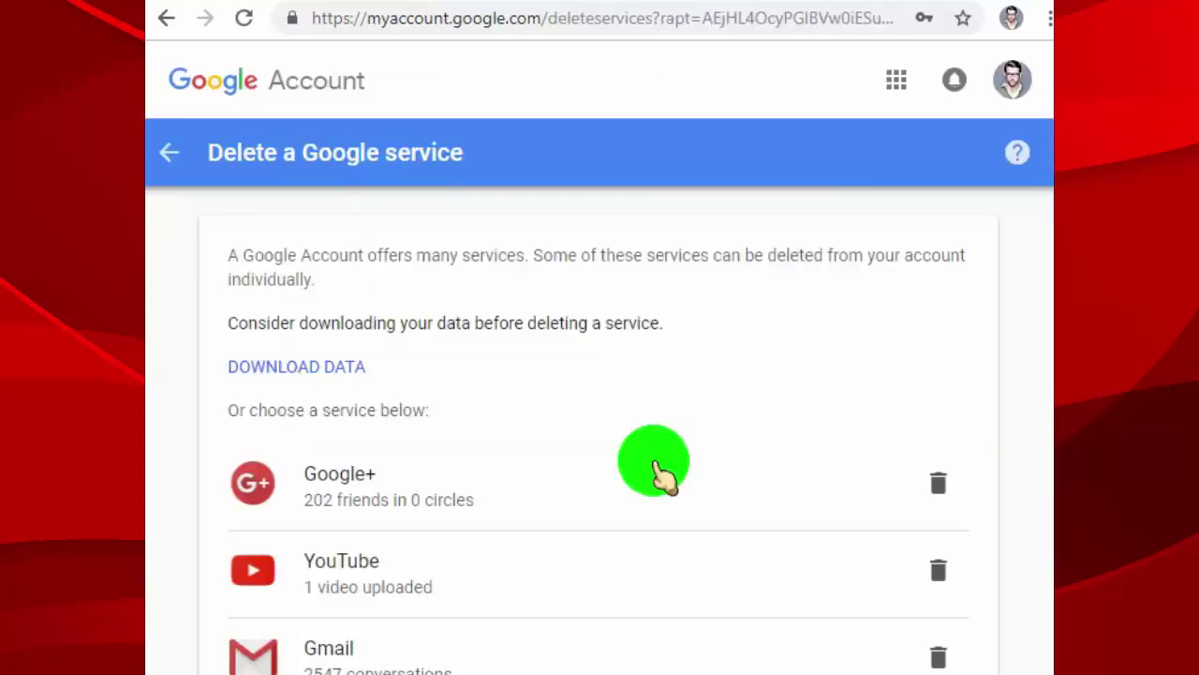
Step: Pick YouTube for deletion from the Delete a Google service list
scroll(656, 468, "down", 1)
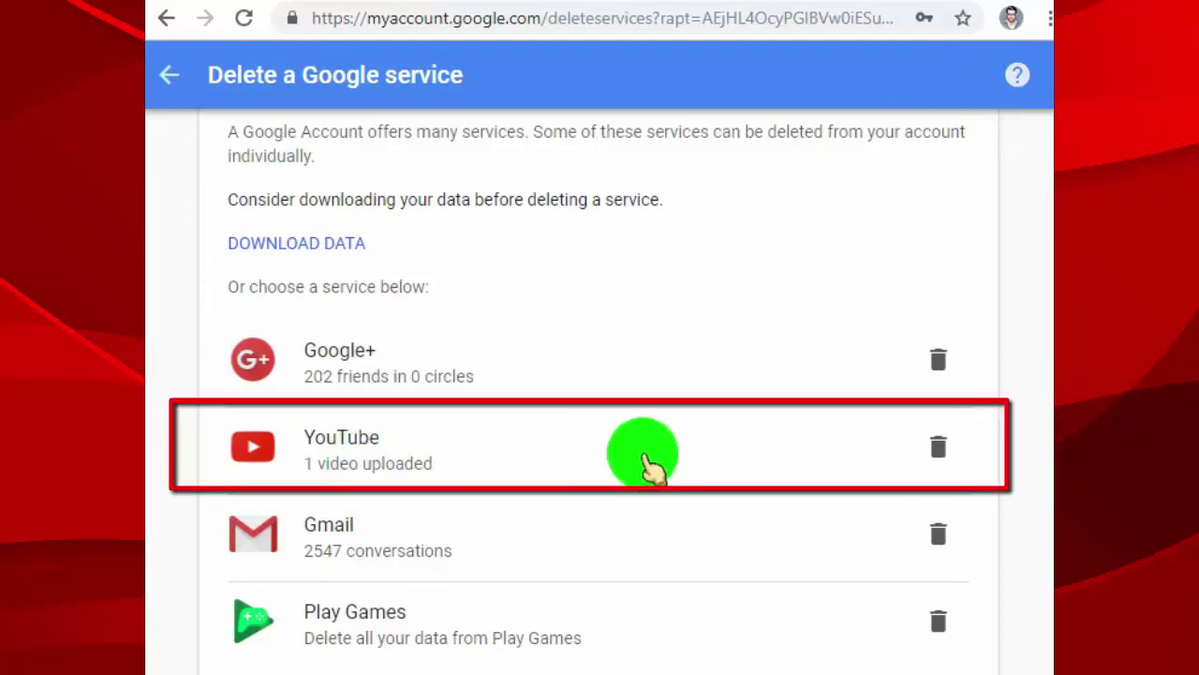
left_click(635, 473)
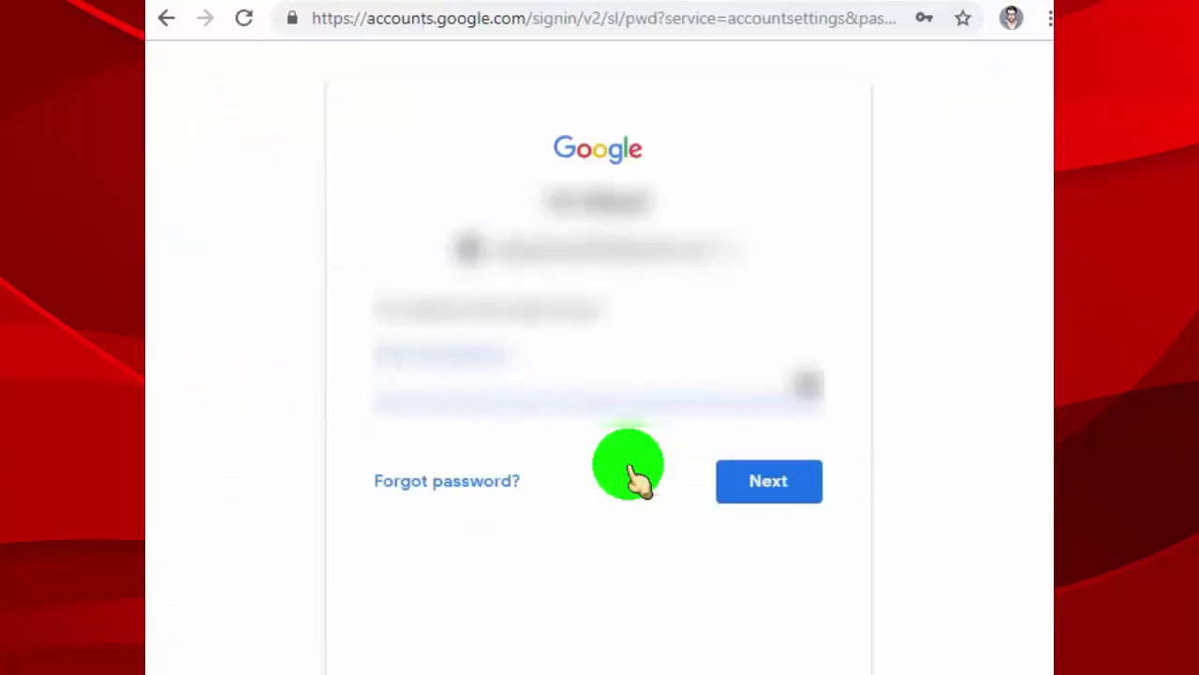
Step: Re-verify with the saved autofill password to reach the Remove YouTube content page
left_click(501, 387)
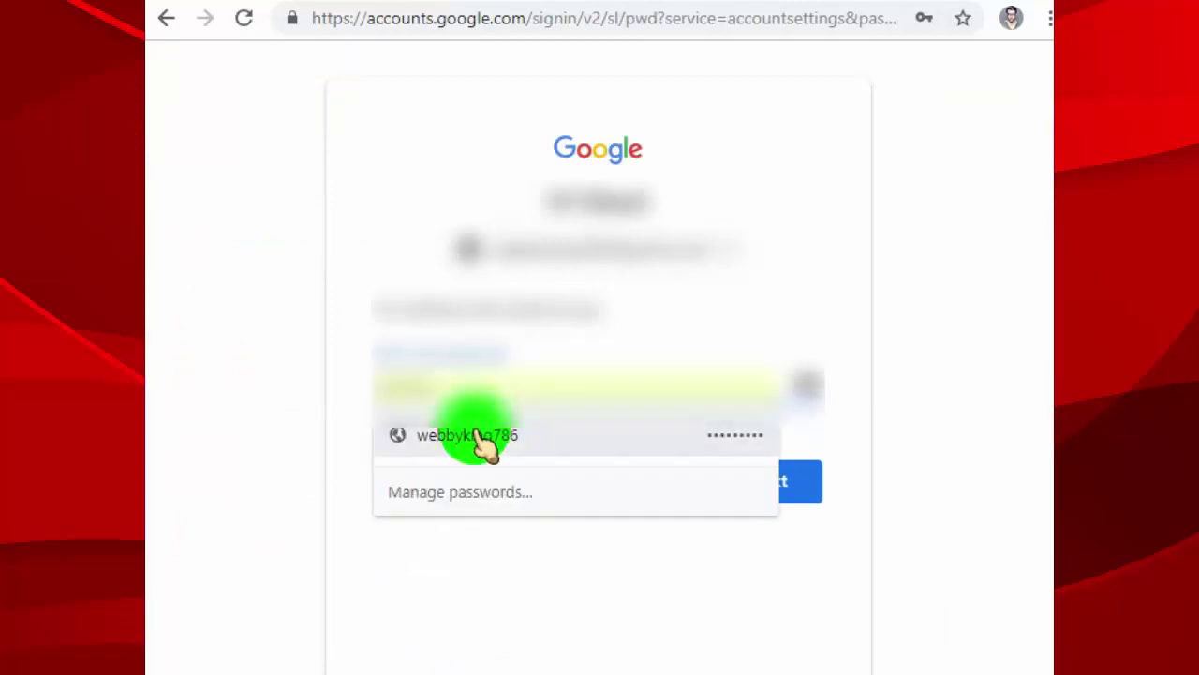
left_click(473, 435)
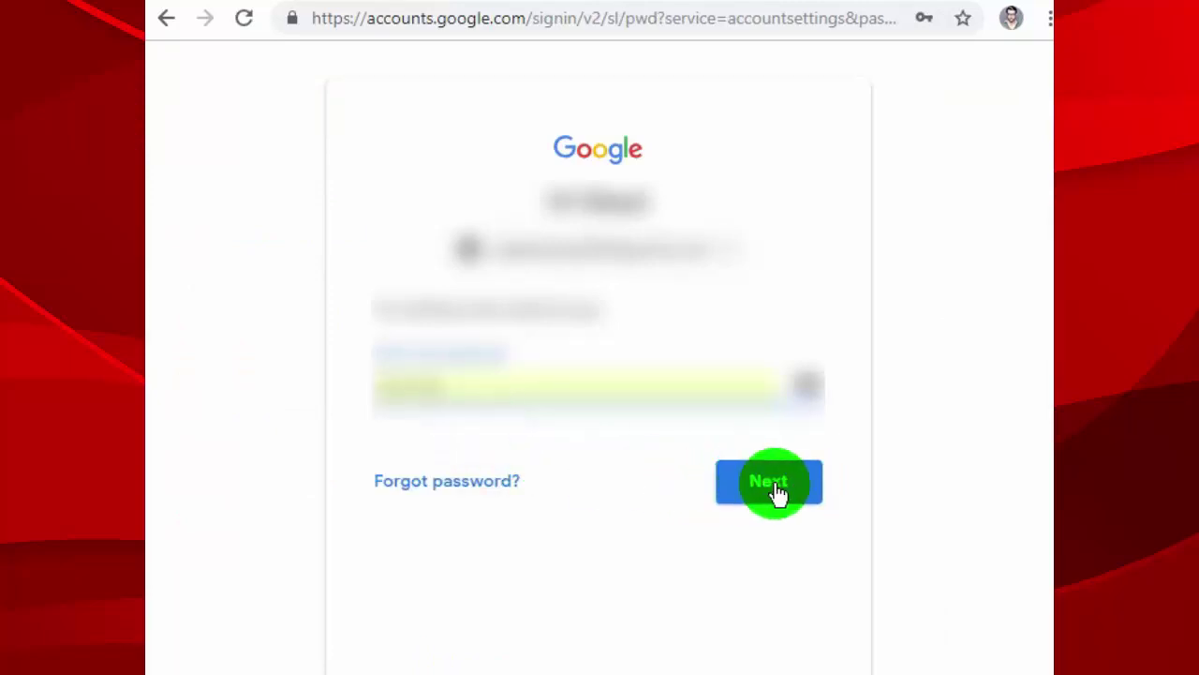
left_click(754, 488)
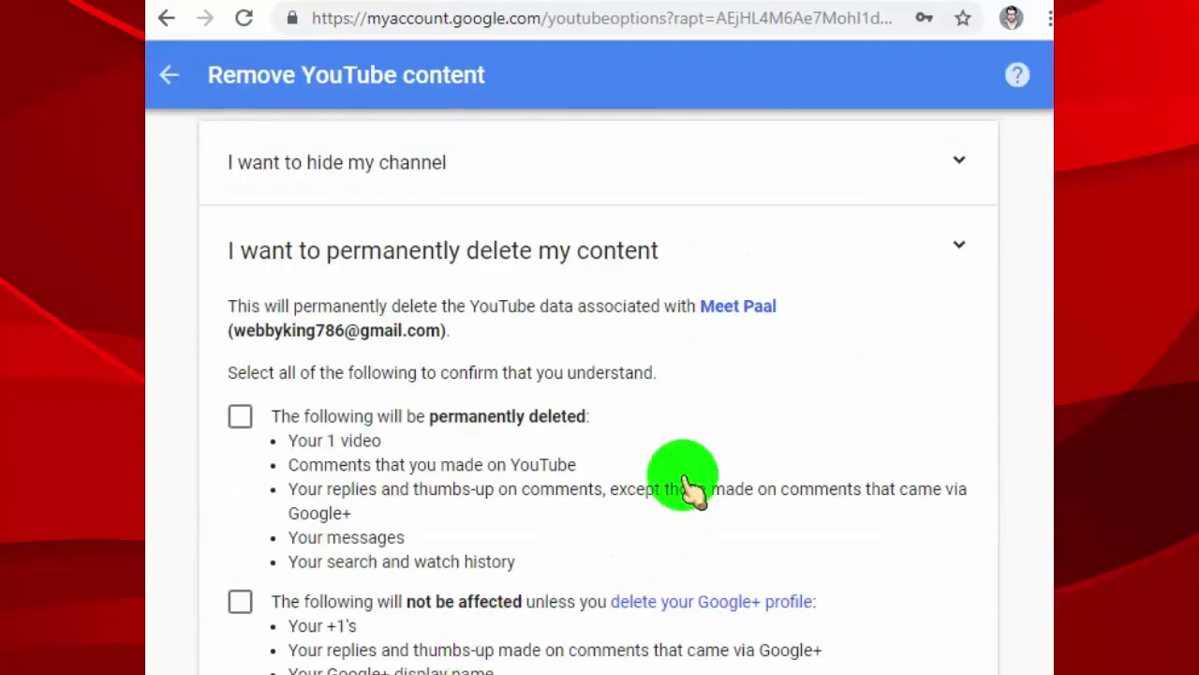
Step: Tick both permanent-deletion acknowledgement boxes and choose DELETE MY CONTENT
scroll(843, 379, "down", 3)
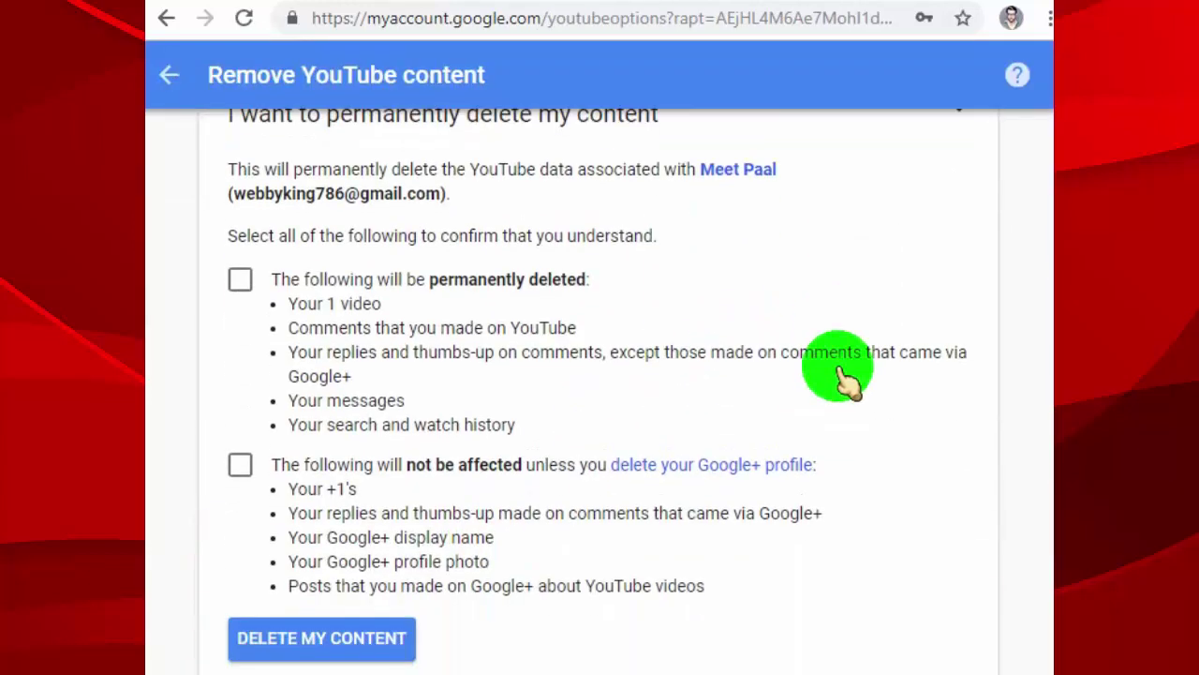
left_click(240, 280)
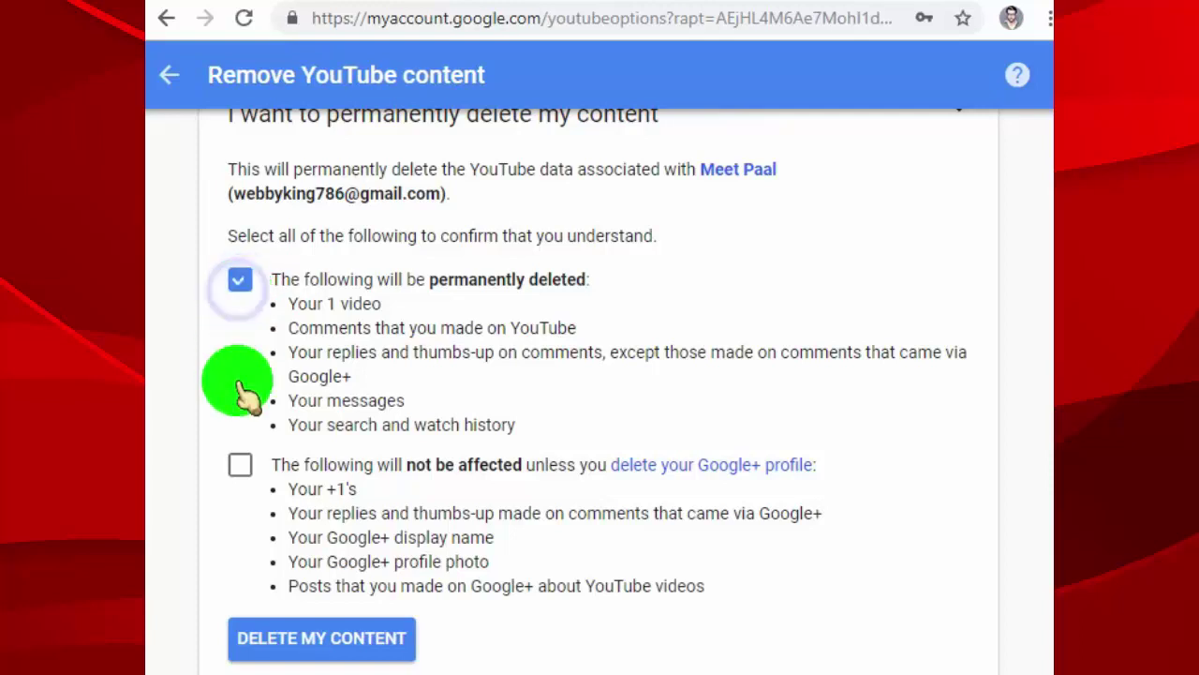
left_click(240, 469)
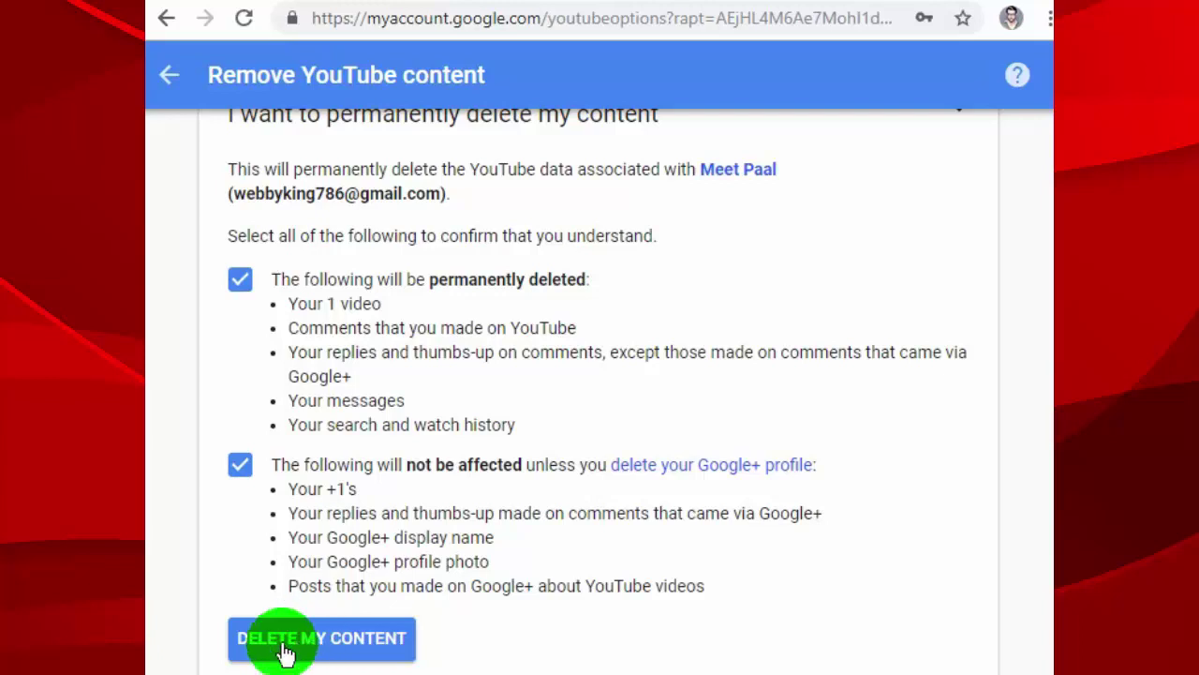
left_click(360, 647)
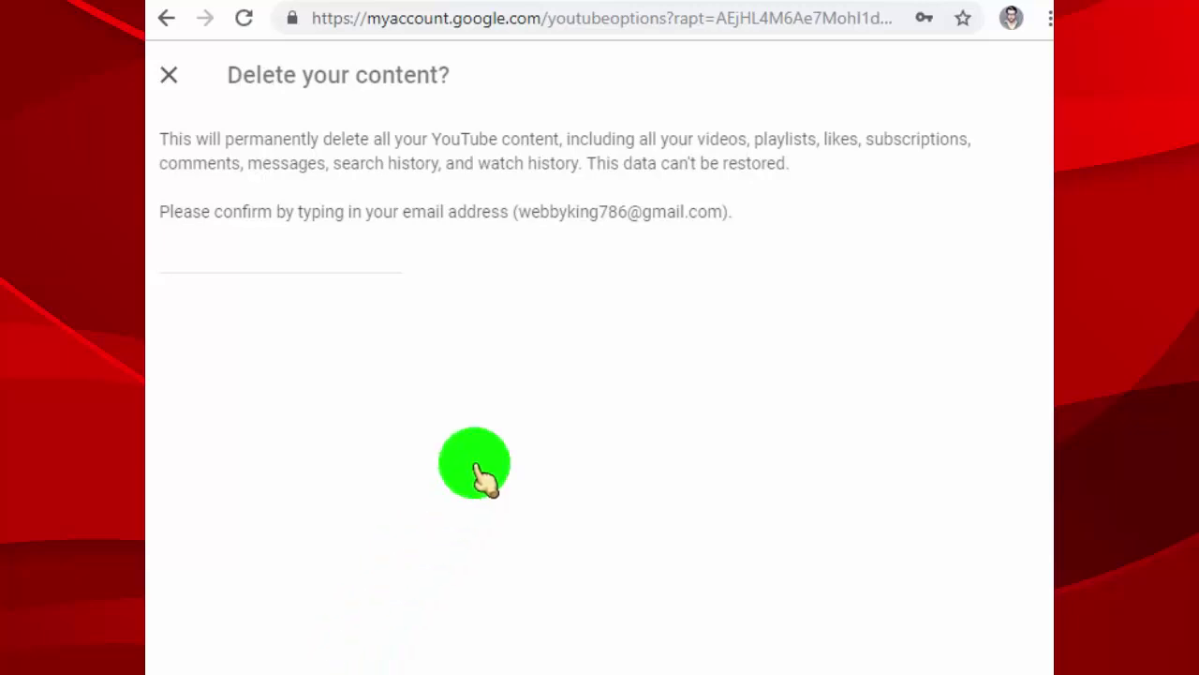
Step: Enter the account's e-mail address in the confirmation field and confirm DELETE MY CONTENT
left_click(209, 260)
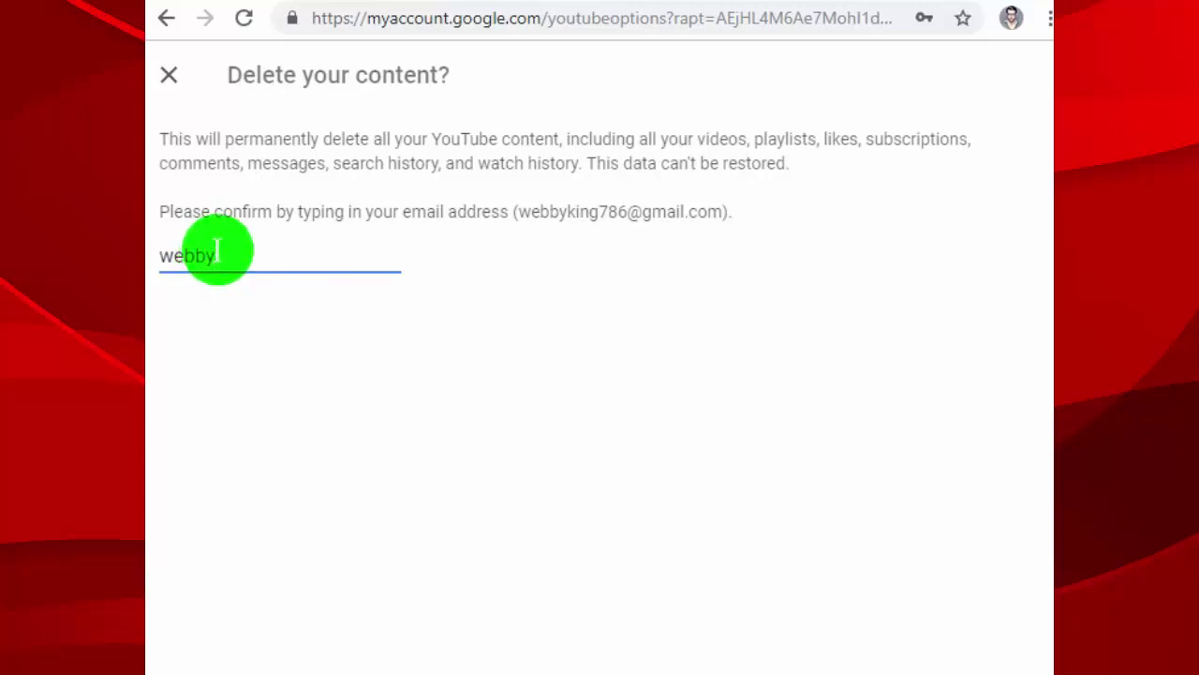
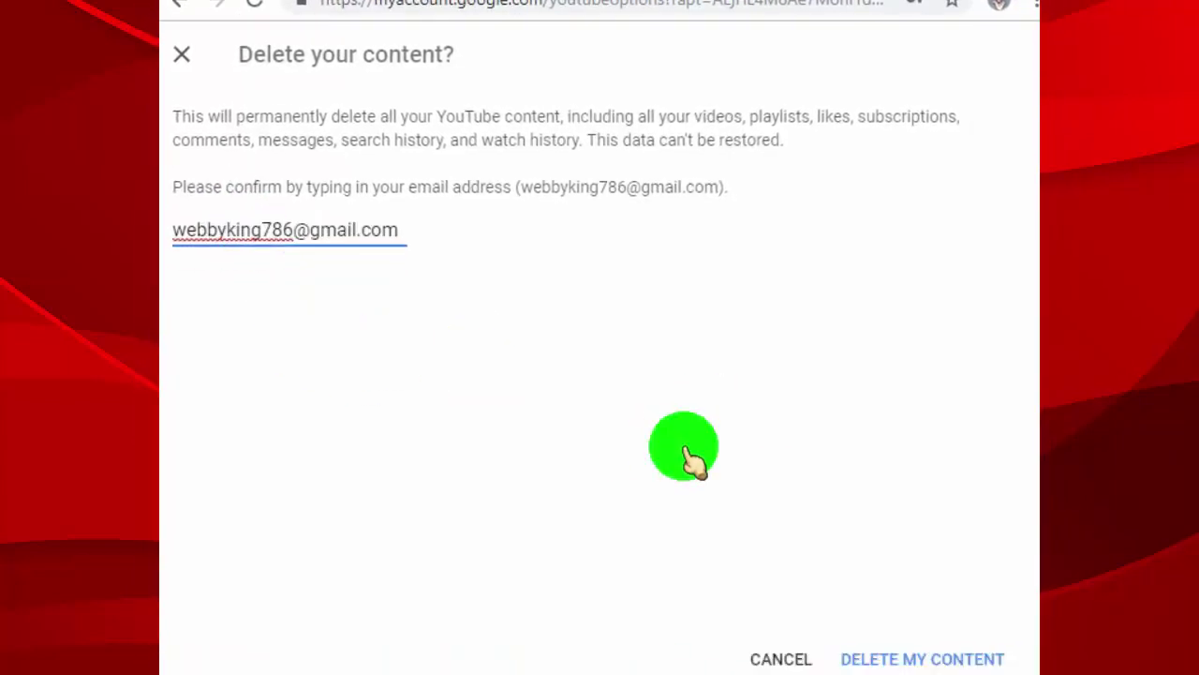
left_click(892, 660)
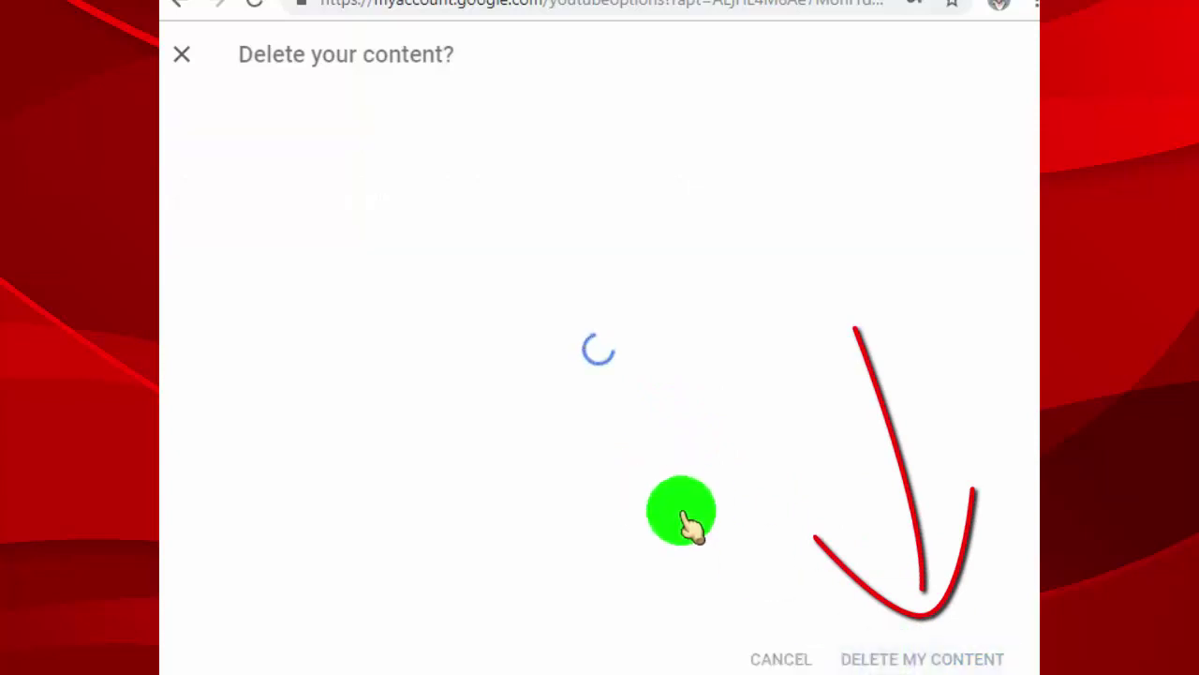